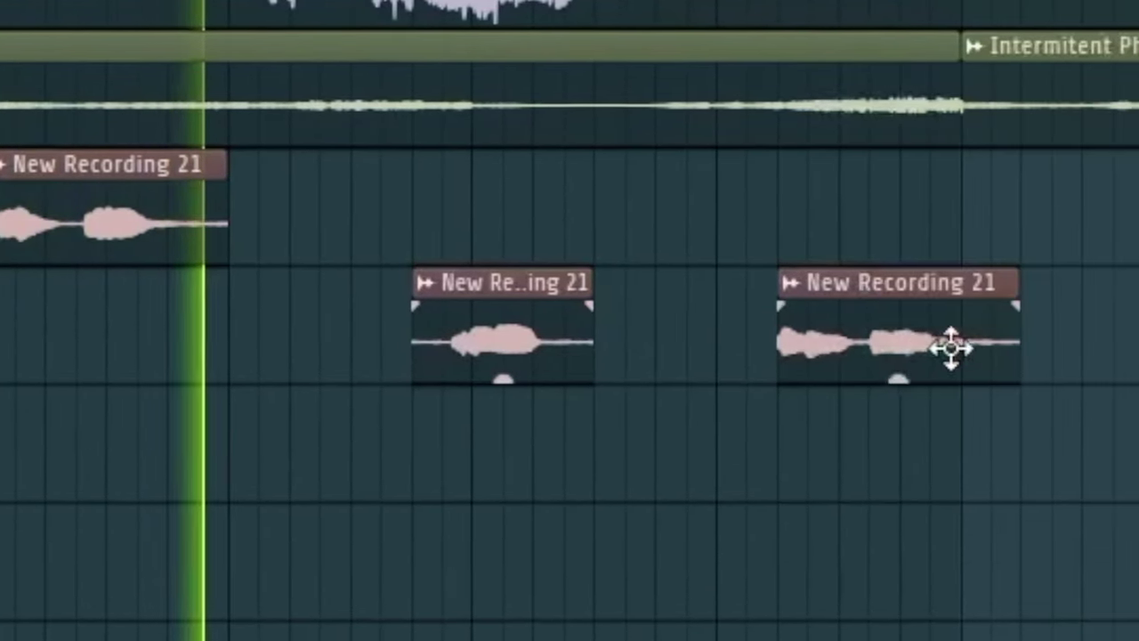
Move the last New Recording 21 clip on Track 7 earlier so it ends where the second Intermitent Phrases clip begins.
{"action": "left_click_drag", "start_coordinate": [1004, 346], "coordinate": [937, 340]}
{"action": "left_click", "coordinate": [1108, 463]}
{"action": "right_click", "coordinate": [989, 487]}
{"action": "left_click", "coordinate": [994, 490]}
{"action": "right_click", "coordinate": [1019, 496]}
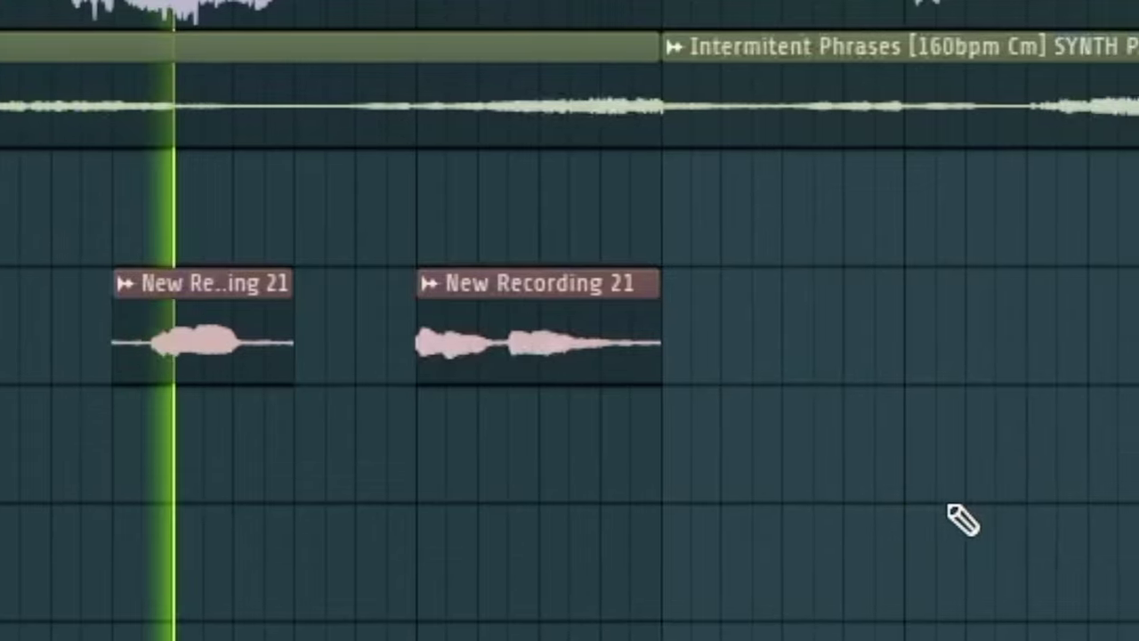
{"action": "scroll", "coordinate": [752, 505], "scroll_direction": "down", "scroll_amount": 3}
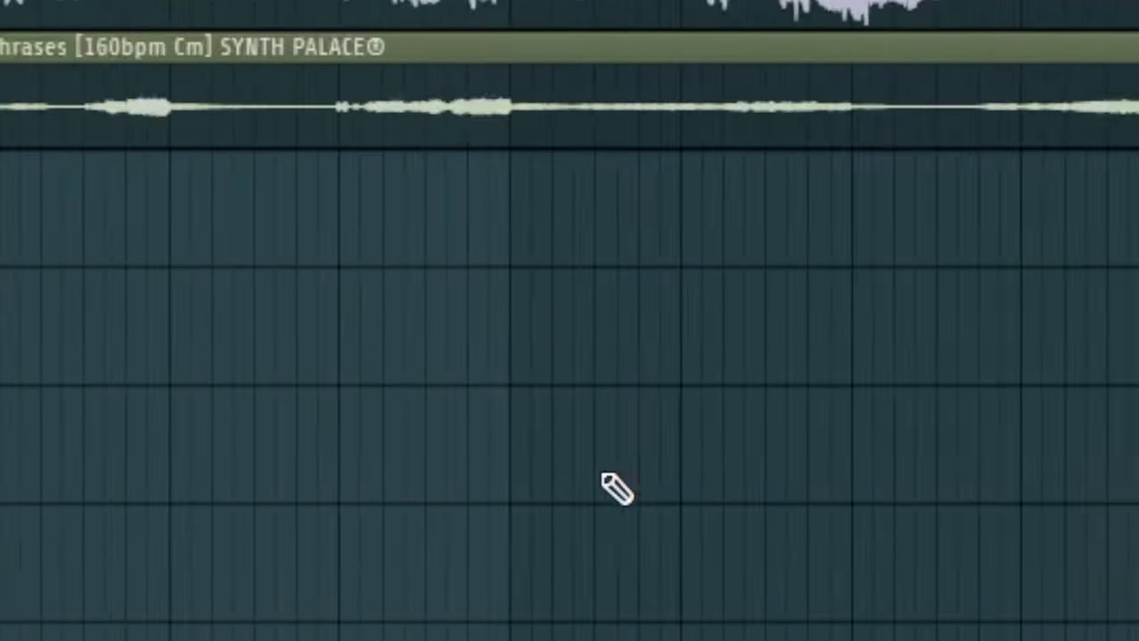
{"action": "scroll", "coordinate": [602, 473], "scroll_direction": "up", "scroll_amount": 4}
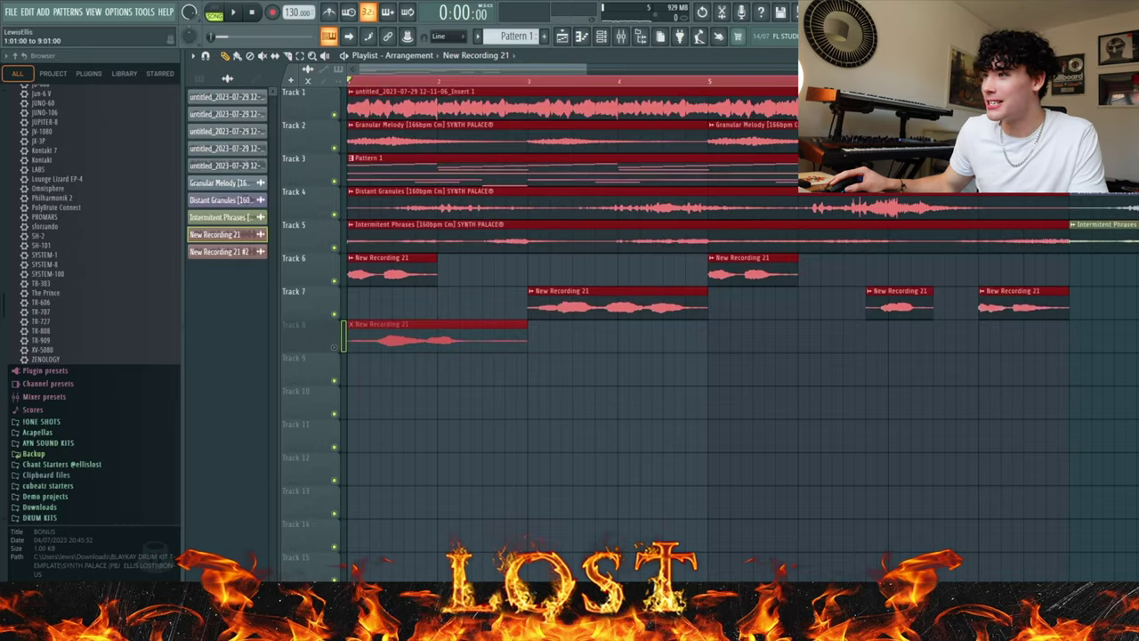
Adjust the Pro-Q 3 high-cut band and the Virtual Mix Rack compressor's peak reduction on mixer Insert 10.
{"action": "left_click", "coordinate": [620, 36]}
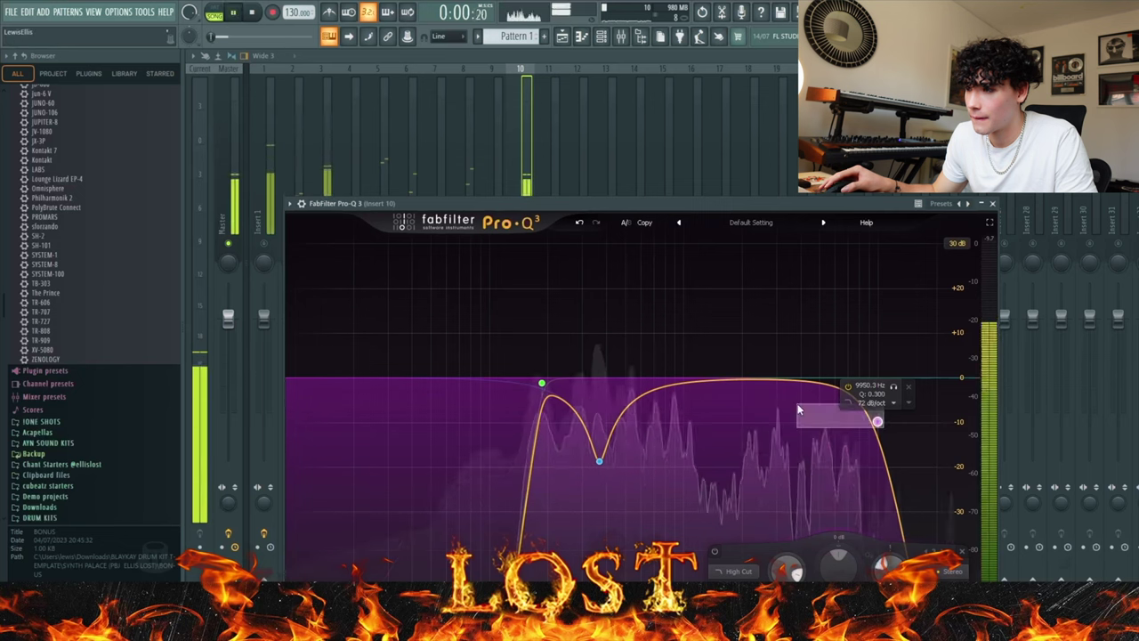
{"action": "key", "text": "space"}
{"action": "left_click_drag", "start_coordinate": [873, 422], "coordinate": [864, 381]}
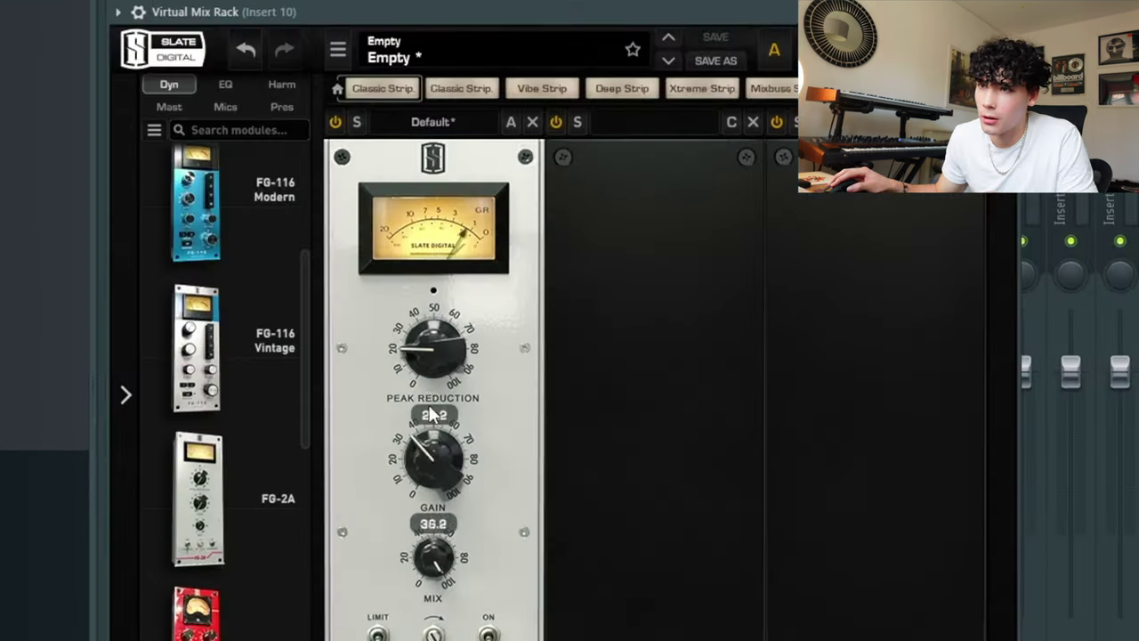
{"action": "mouse_move", "coordinate": [431, 396]}
{"action": "left_mouse_down"}
{"action": "mouse_move", "coordinate": [426, 379]}
{"action": "mouse_move", "coordinate": [422, 448]}
{"action": "mouse_move", "coordinate": [419, 411]}
{"action": "left_mouse_up"}
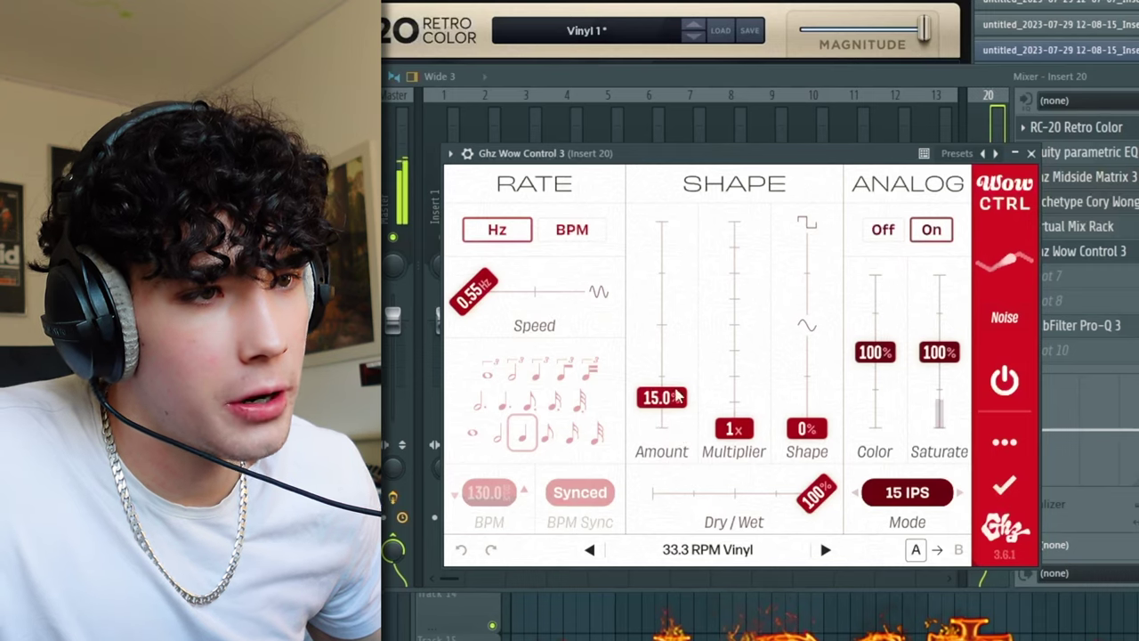
Set the Wow Control 3 Amount on Insert 20 to 0% and adjust its analog noise gain in the extended settings.
{"action": "left_click_drag", "start_coordinate": [461, 388], "coordinate": [462, 411]}
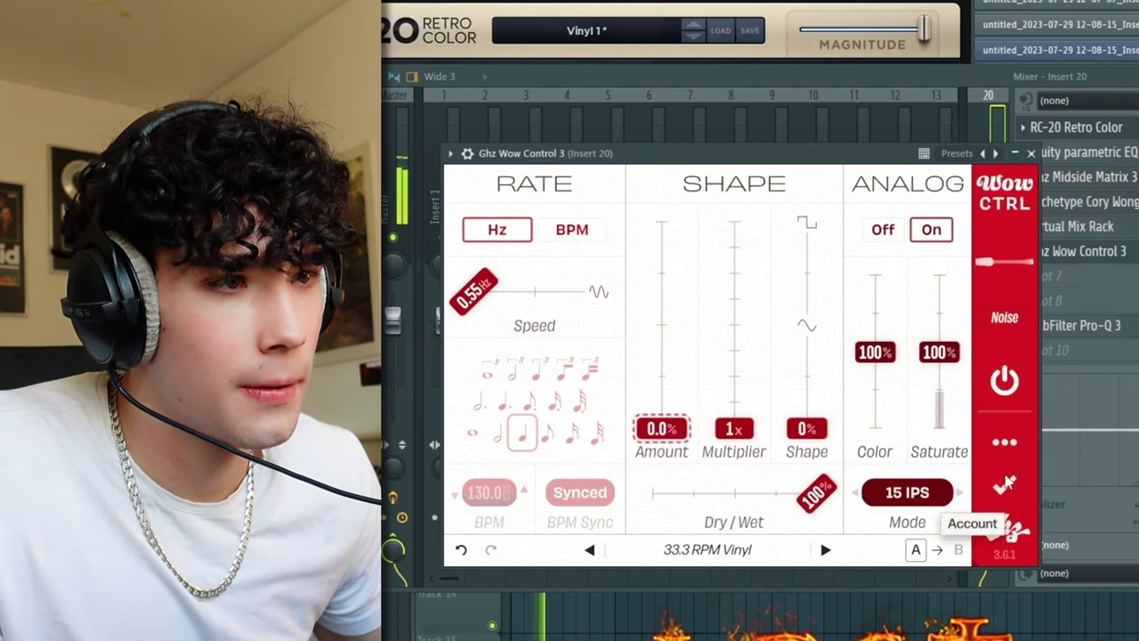
{"action": "left_click", "coordinate": [1004, 442]}
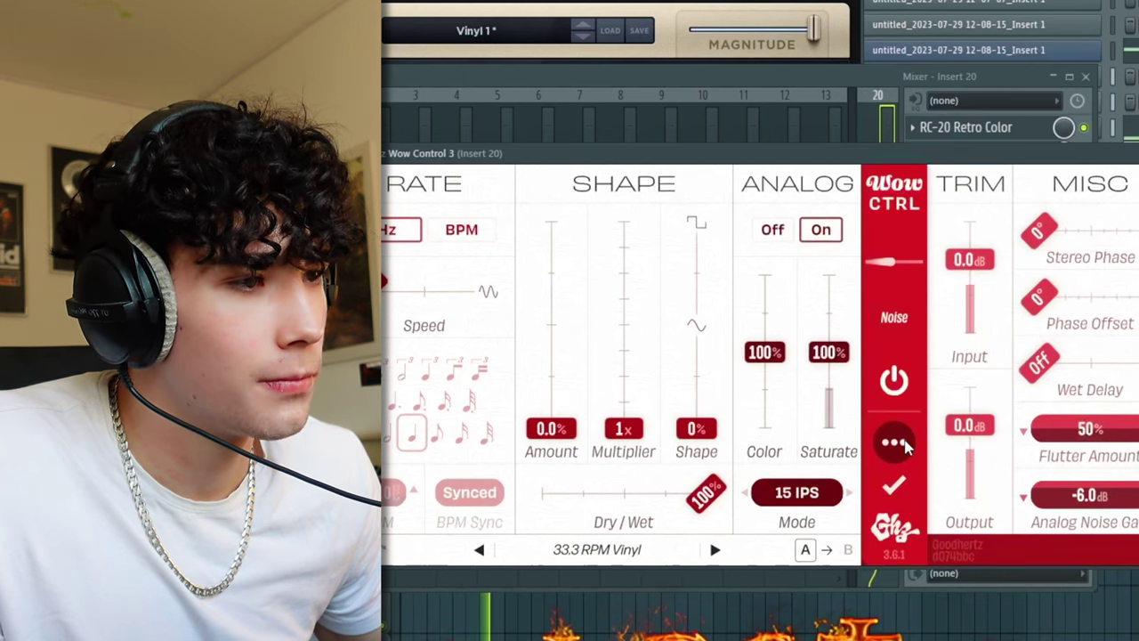
{"action": "left_click_drag", "start_coordinate": [1097, 496], "coordinate": [1105, 478]}
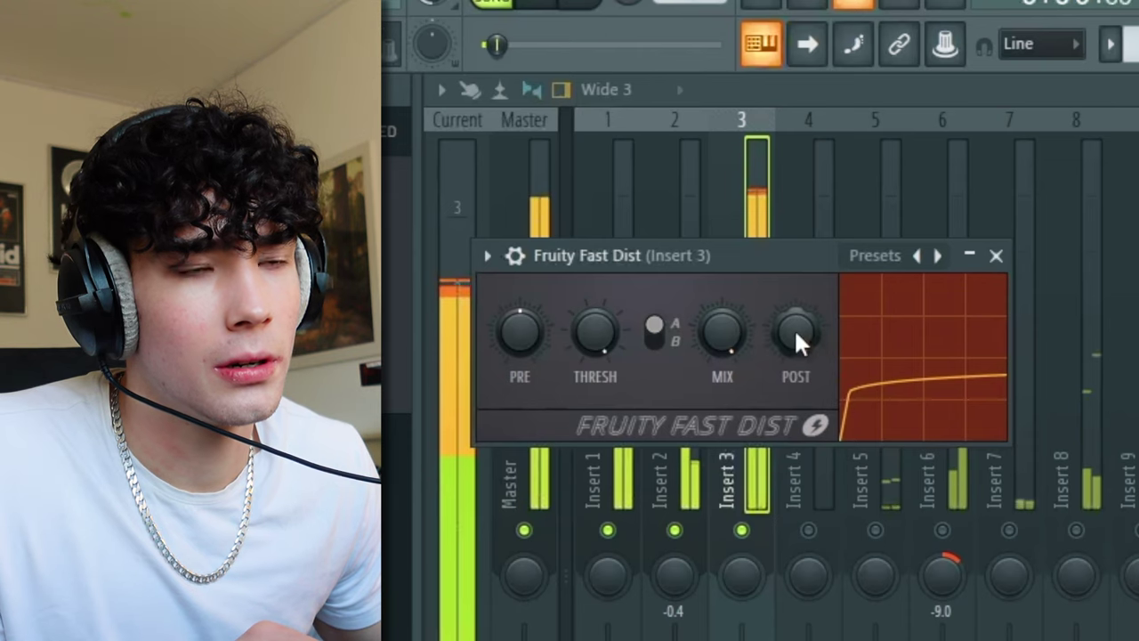
Lower the Post, Mix and Threshold amounts of Fruity Fast Dist on Insert 3.
{"action": "left_click_drag", "start_coordinate": [794, 327], "coordinate": [794, 352]}
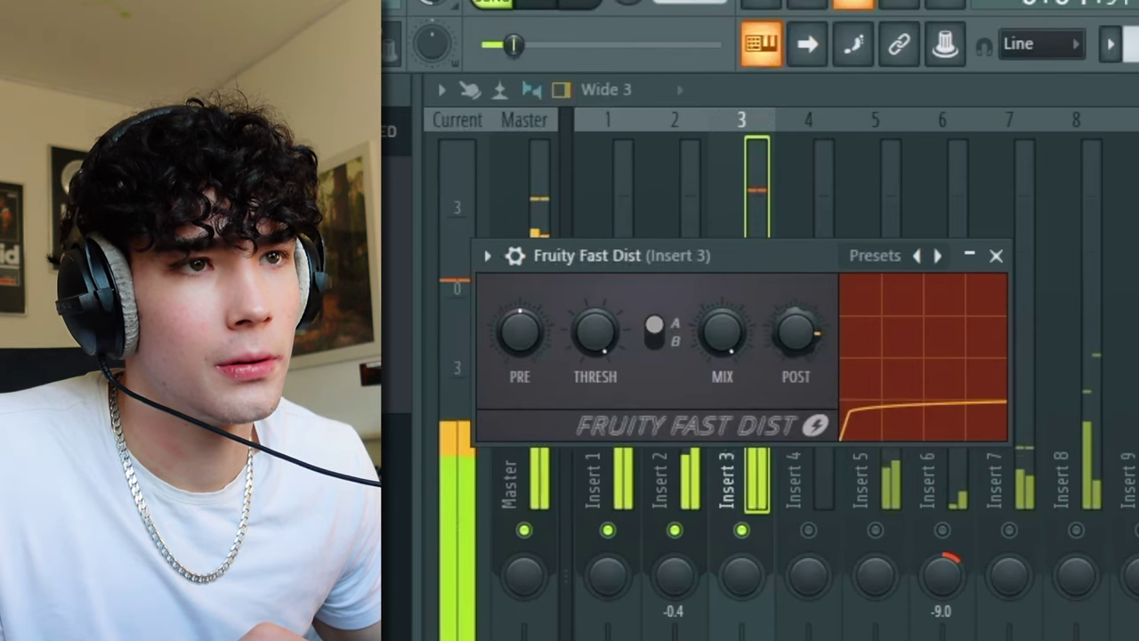
{"action": "left_click_drag", "start_coordinate": [735, 332], "coordinate": [734, 356]}
{"action": "left_click_drag", "start_coordinate": [594, 334], "coordinate": [591, 328]}
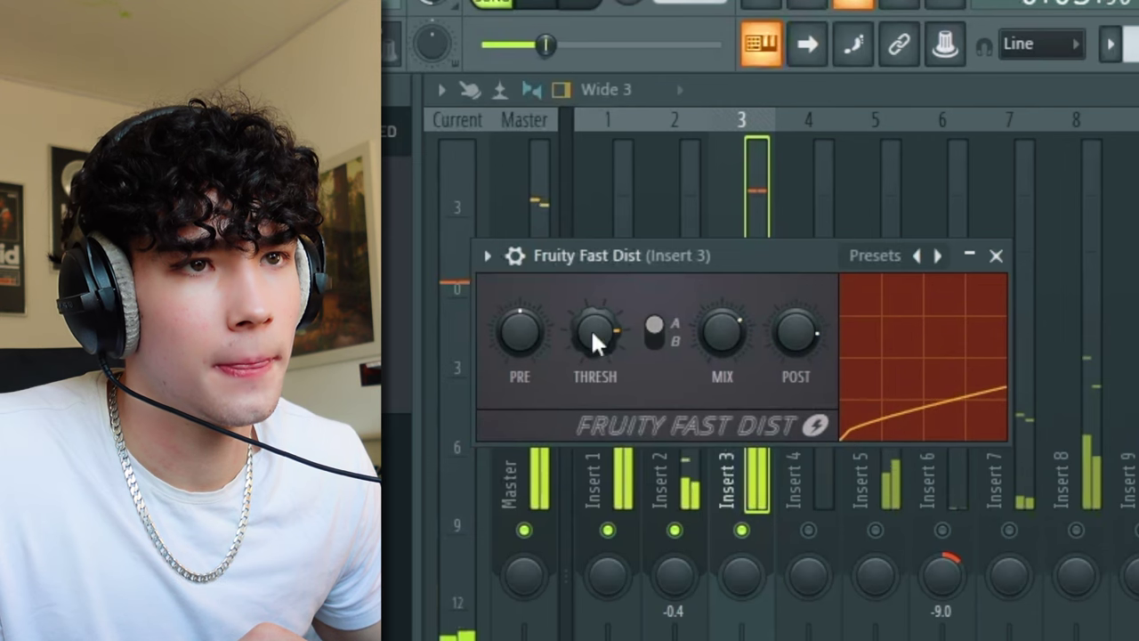
{"action": "left_click_drag", "start_coordinate": [725, 346], "coordinate": [725, 343]}
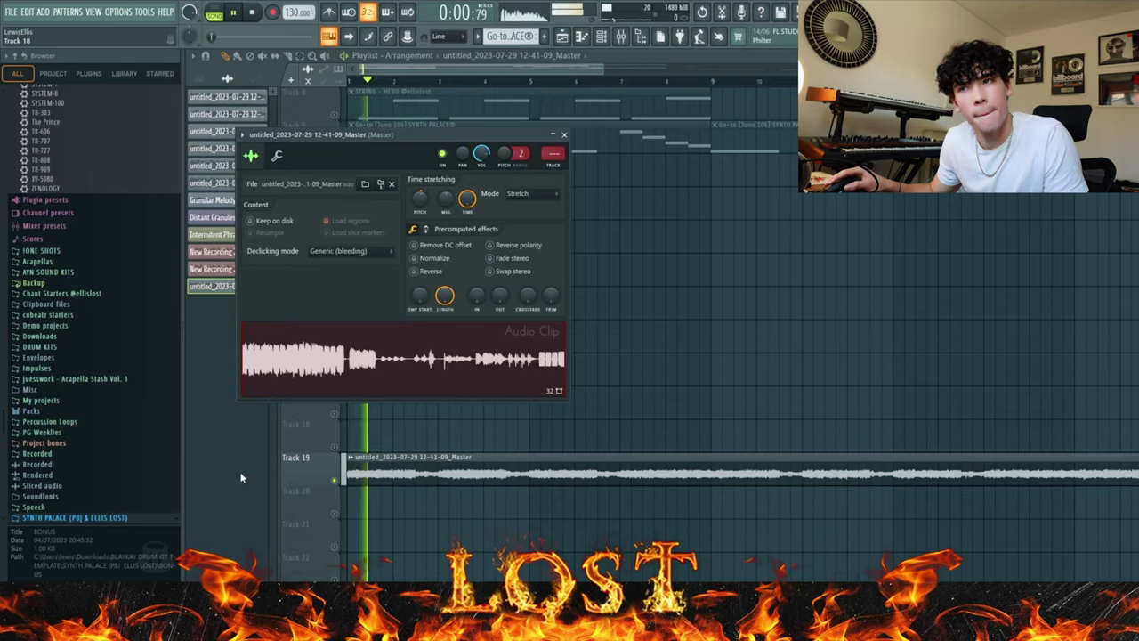
{"action": "key", "text": "Escape"}
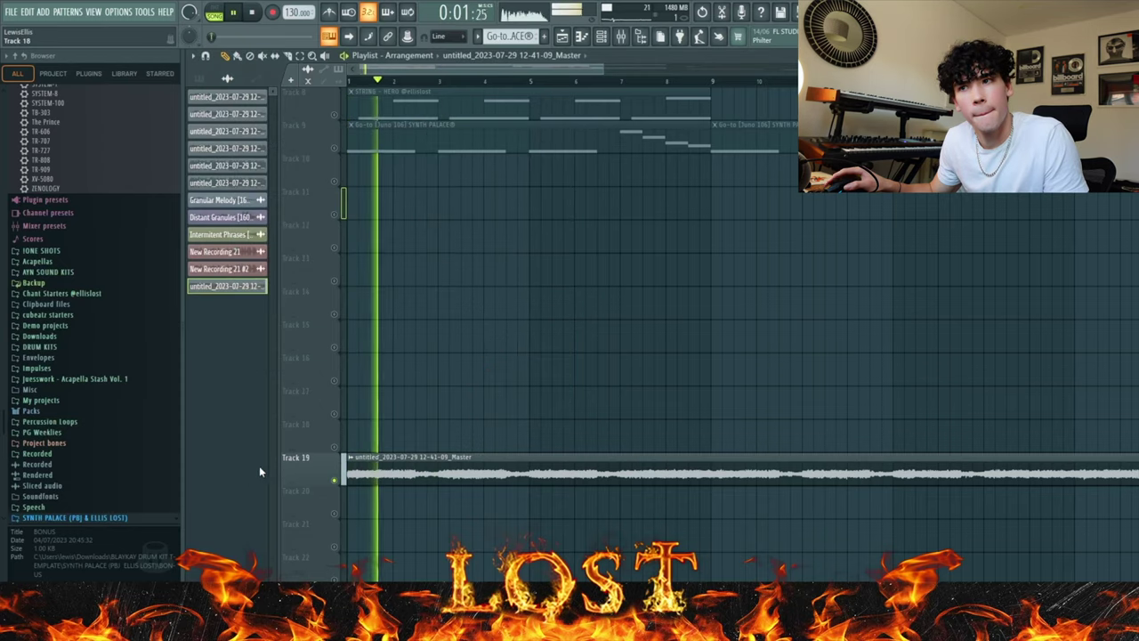
{"action": "scroll", "coordinate": [289, 466], "scroll_direction": "down", "scroll_amount": 3}
{"action": "scroll", "coordinate": [191, 475], "scroll_direction": "up", "scroll_amount": 4}
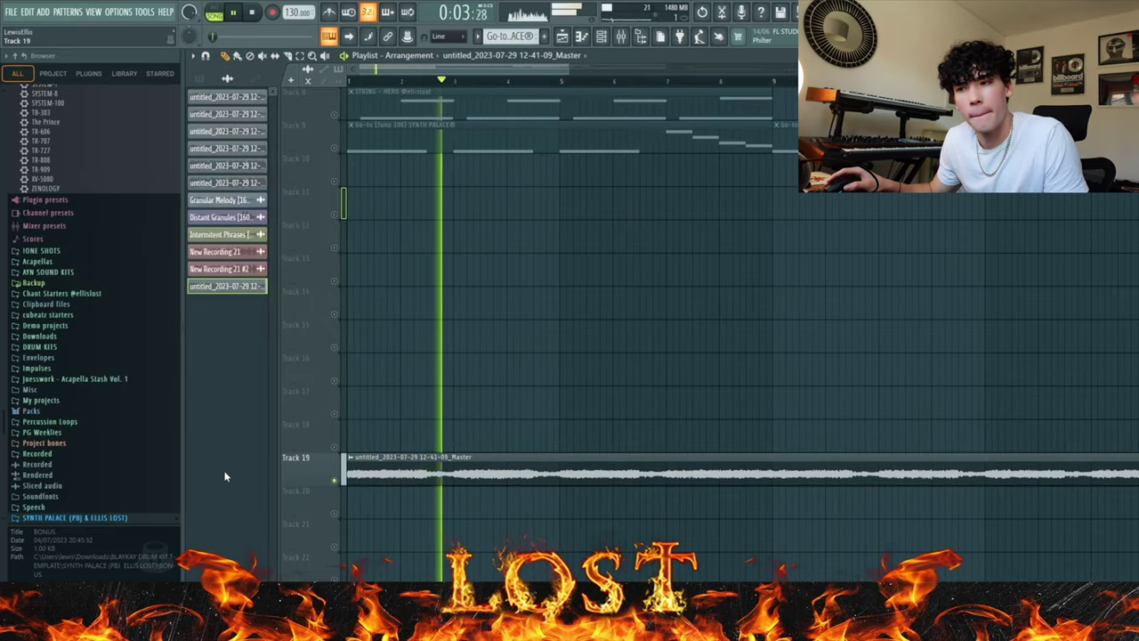
{"action": "double_click", "coordinate": [373, 476]}
{"action": "key", "text": "space"}
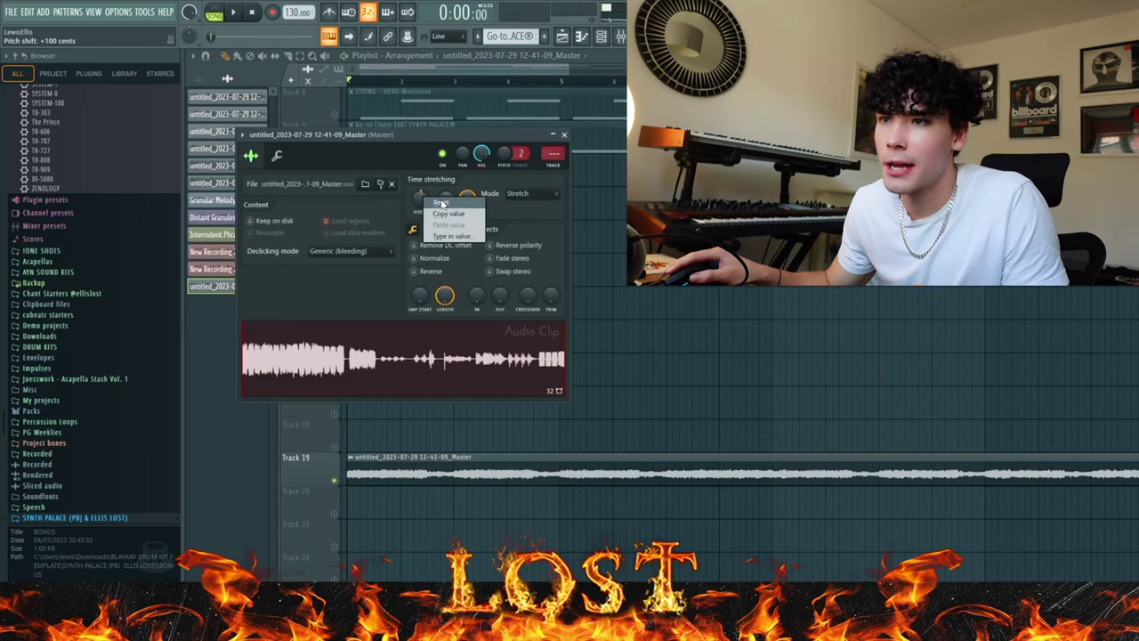
{"action": "left_click", "coordinate": [442, 204]}
{"action": "scroll", "coordinate": [719, 205], "scroll_direction": "down", "scroll_amount": 2}
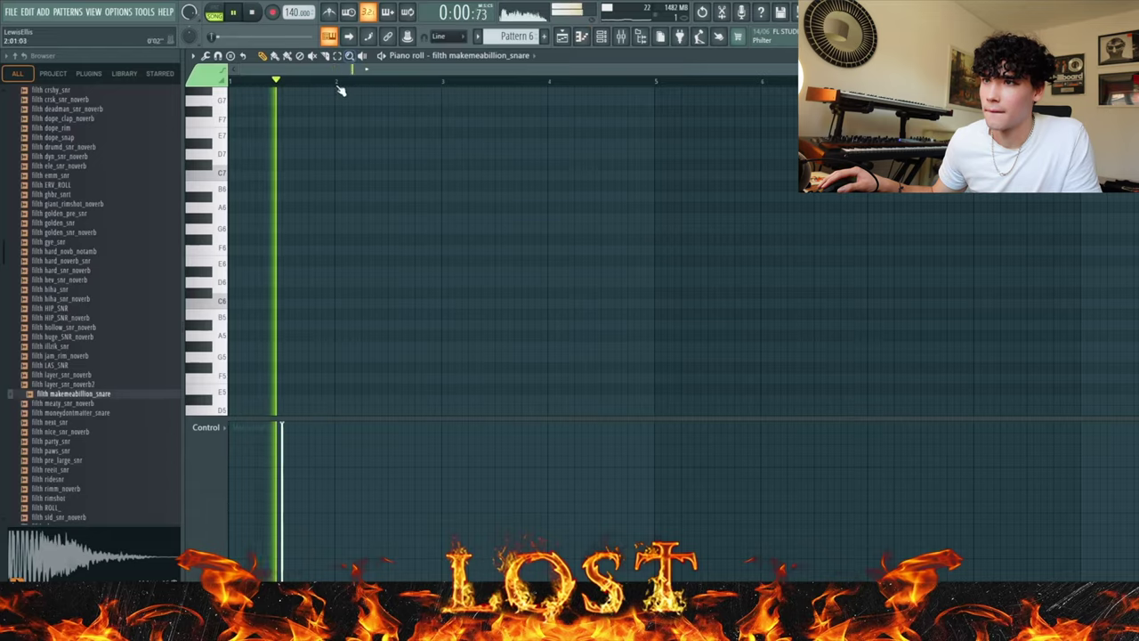
Duplicate the filth makemeabillion_snare hit seven times so it repeats on beat 3 of every bar in Pattern 6.
{"action": "key", "text": "ctrl+b"}
{"action": "key", "text": "ctrl+b"}
{"action": "key", "text": "ctrl+b"}
{"action": "key", "text": "ctrl+b"}
{"action": "key", "text": "ctrl+b"}
{"action": "key", "text": "ctrl+b"}
{"action": "key", "text": "ctrl+b"}
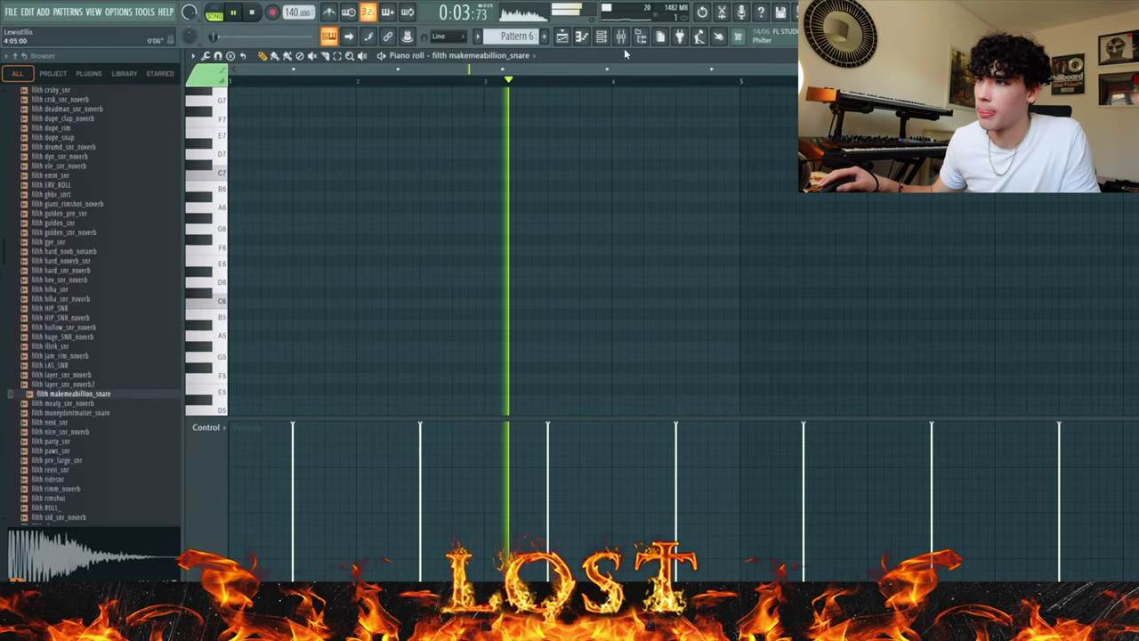
Complete the four-note hat 01 figure on C5 with varied velocities and duplicate it once.
{"action": "key", "text": "F6"}
{"action": "left_click", "coordinate": [740, 380]}
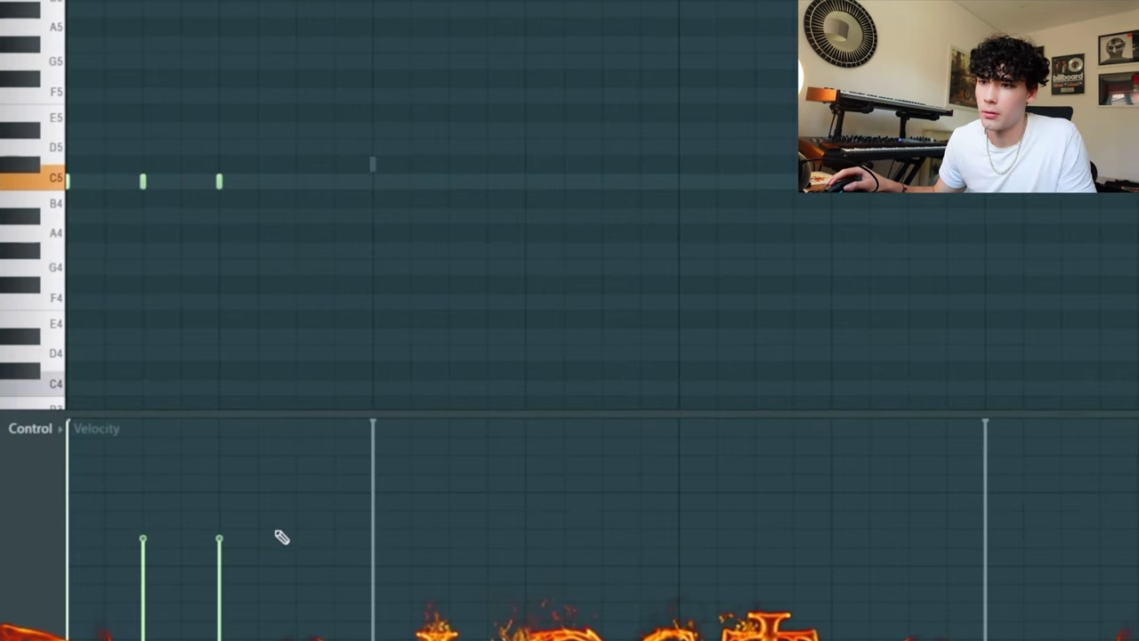
{"action": "left_click", "coordinate": [297, 164]}
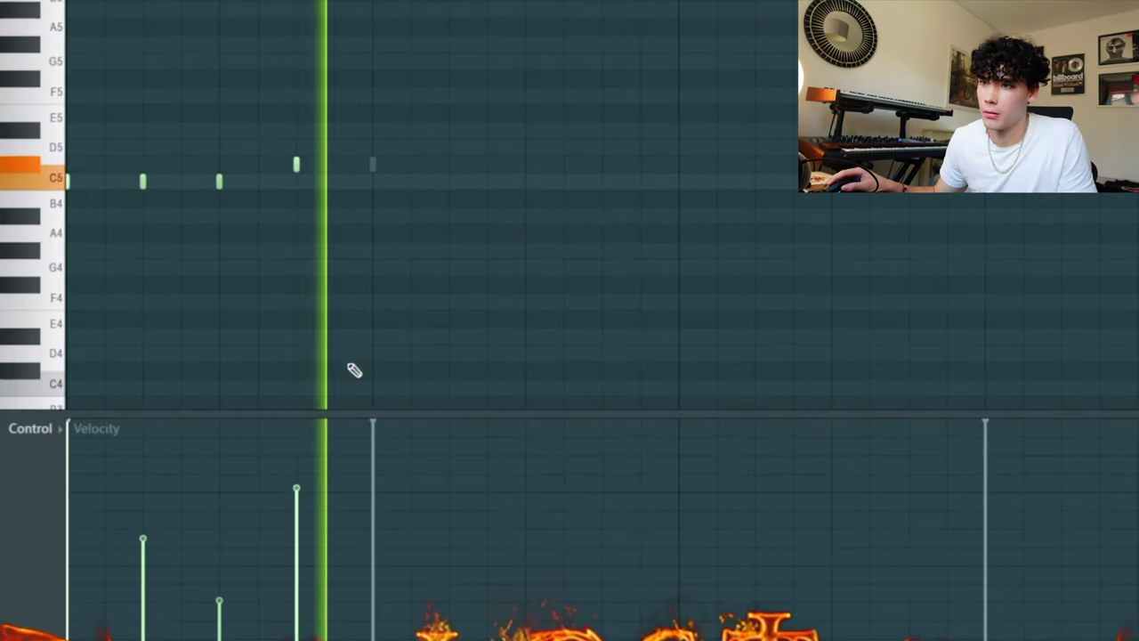
{"action": "left_click_drag", "start_coordinate": [298, 166], "coordinate": [299, 181]}
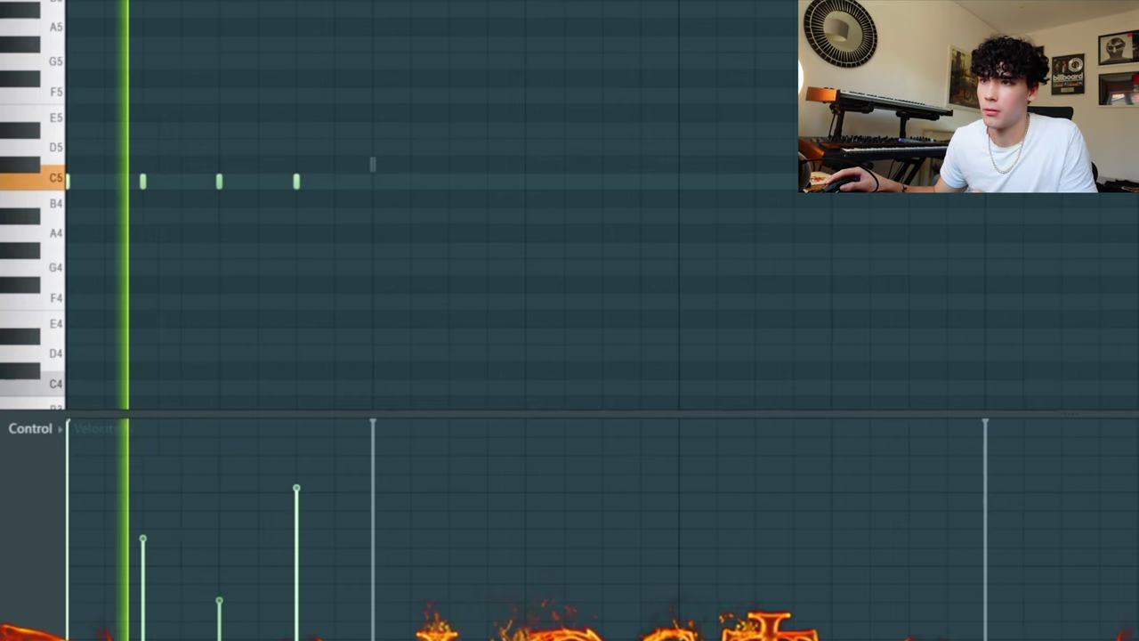
{"action": "key", "text": "ctrl+a"}
{"action": "key", "text": "ctrl+b"}
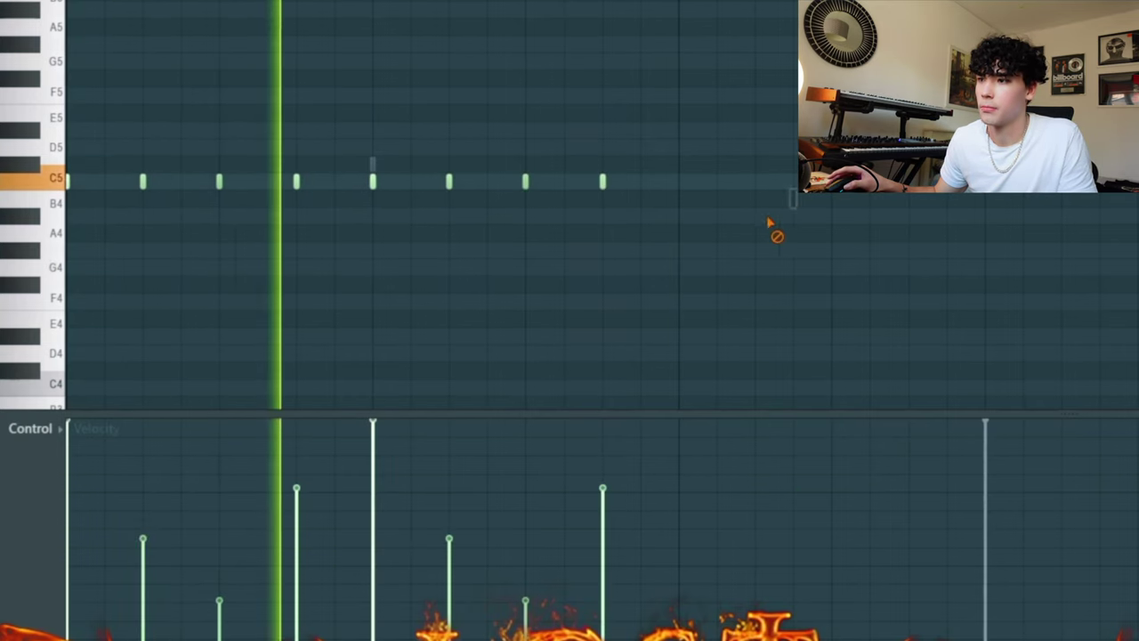
Randomize the velocities of the hat 01 notes and duplicate the four-bar pattern to fill eight bars.
{"action": "left_click", "coordinate": [407, 532]}
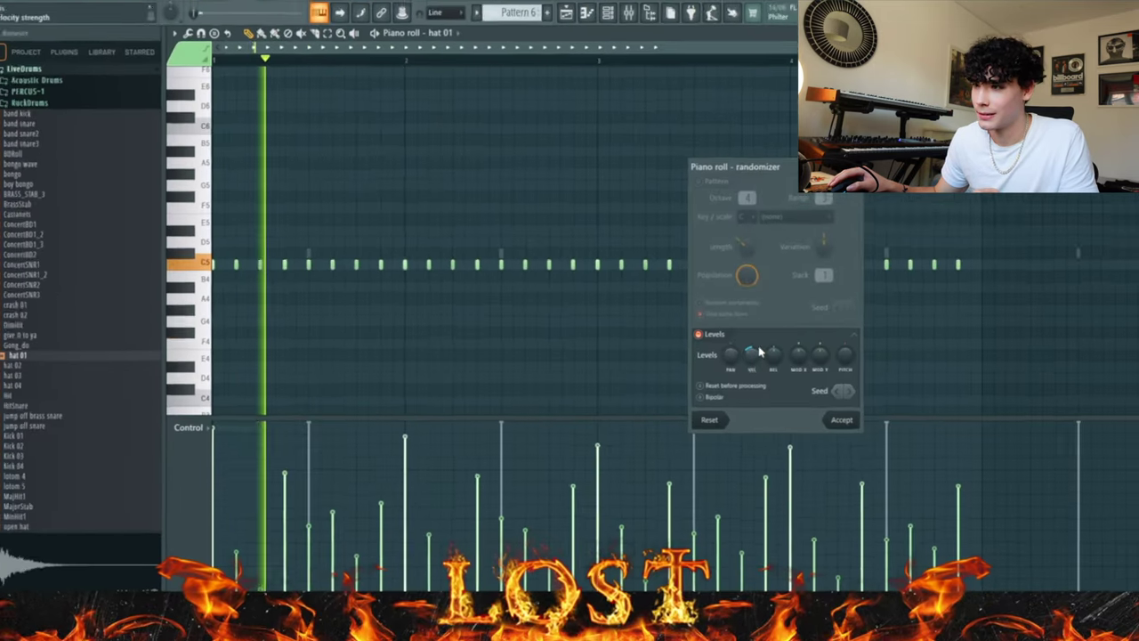
{"action": "left_click", "coordinate": [821, 421]}
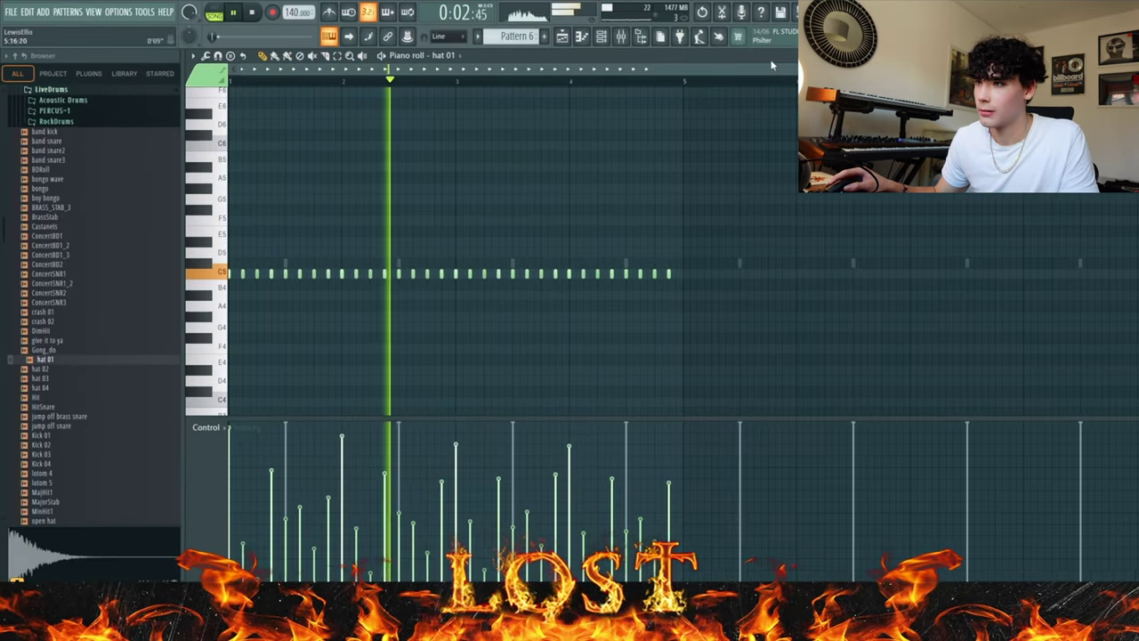
{"action": "key", "text": "ctrl+a"}
{"action": "key", "text": "ctrl+b"}
{"action": "key", "text": "ctrl+d"}
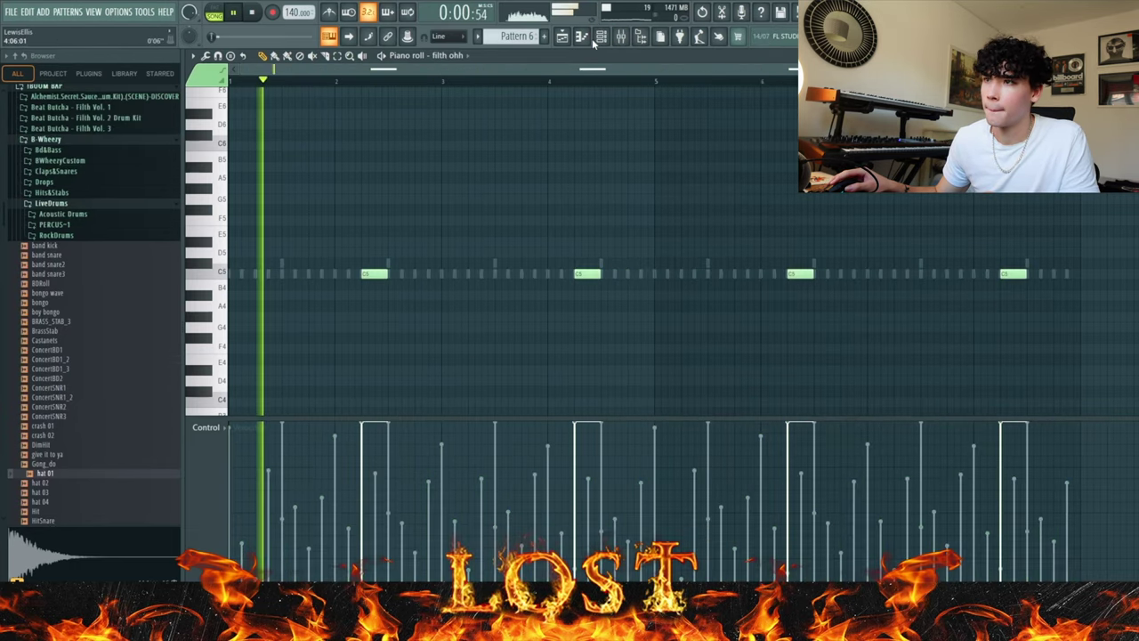
Delete the first and third filth ohh open-hat notes, leaving hits only in bars 4 and 8.
{"action": "left_click", "coordinate": [603, 39]}
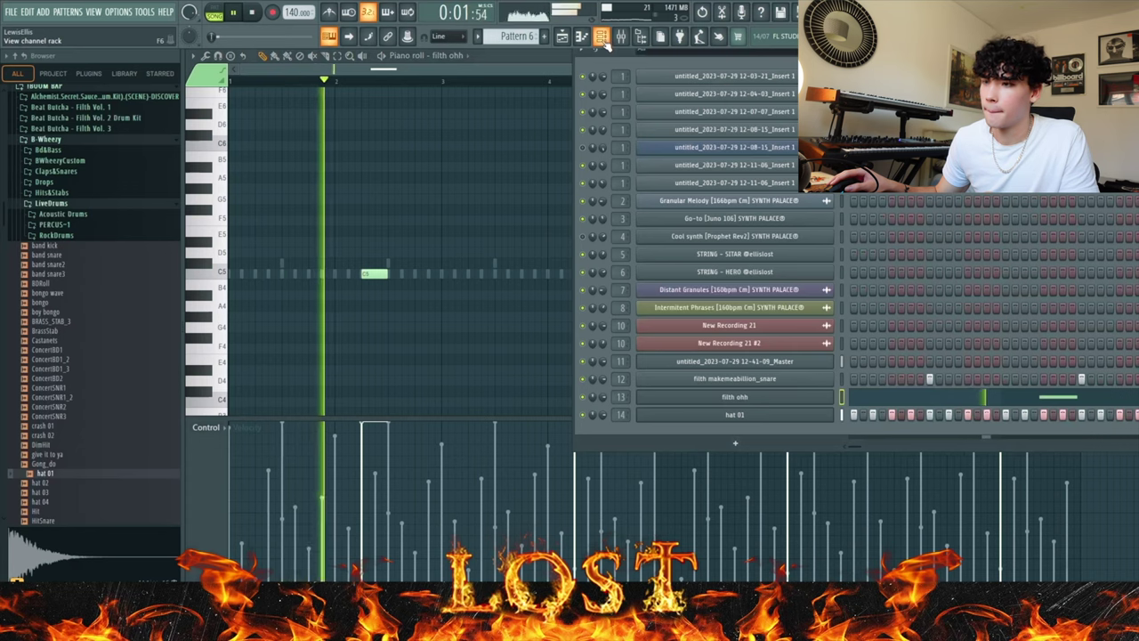
{"action": "left_click", "coordinate": [603, 41]}
{"action": "left_click", "coordinate": [602, 39]}
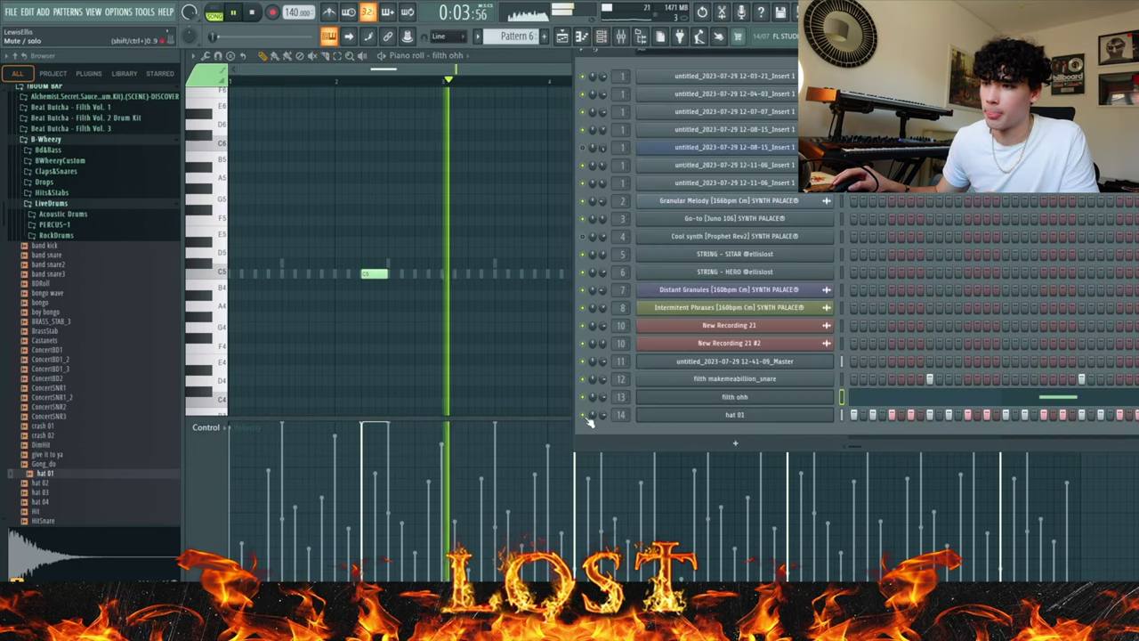
{"action": "right_click", "coordinate": [363, 311]}
{"action": "right_click", "coordinate": [800, 273]}
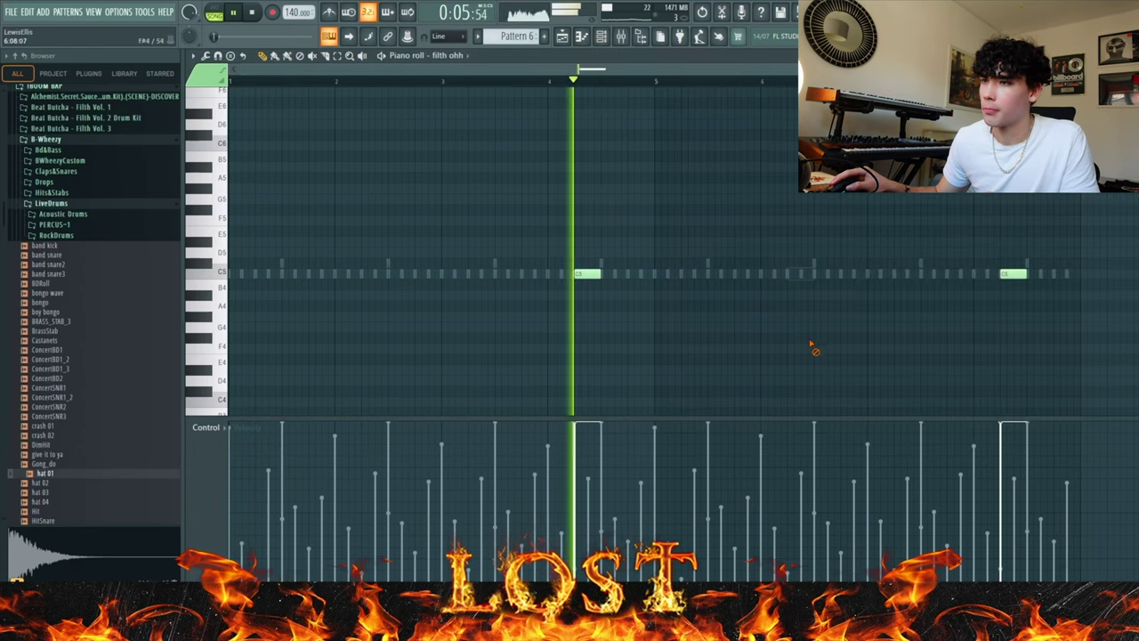
{"action": "left_click", "coordinate": [621, 41]}
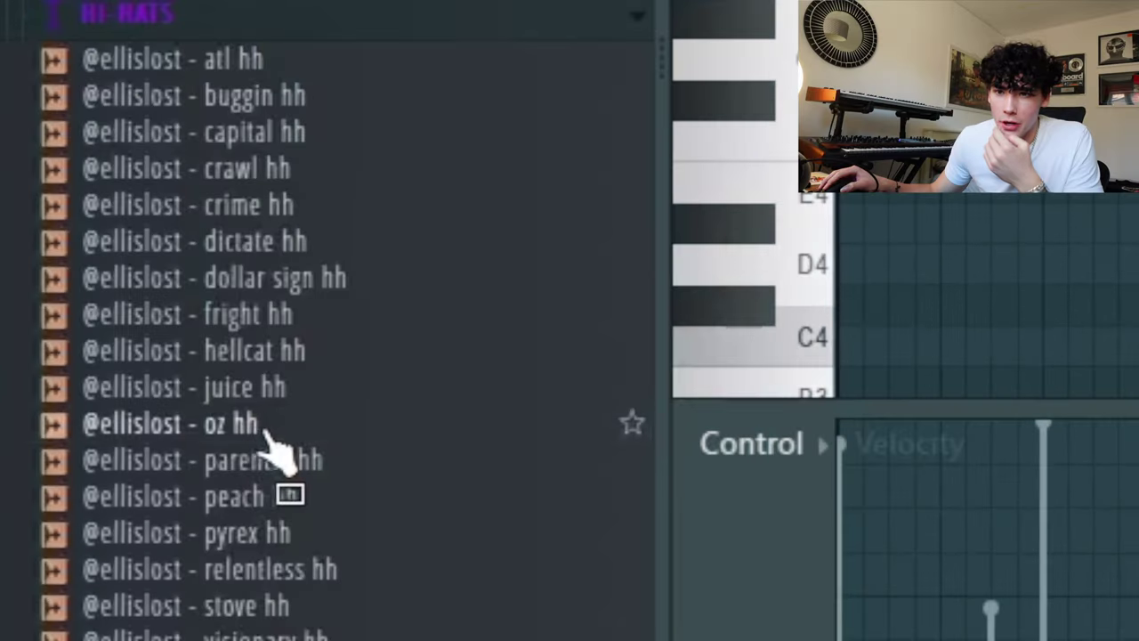
Audition hi-hat samples, then program a sparse C5 rhythm for the pyrex hh sample and lower one hit's velocity.
{"action": "left_click", "coordinate": [269, 432]}
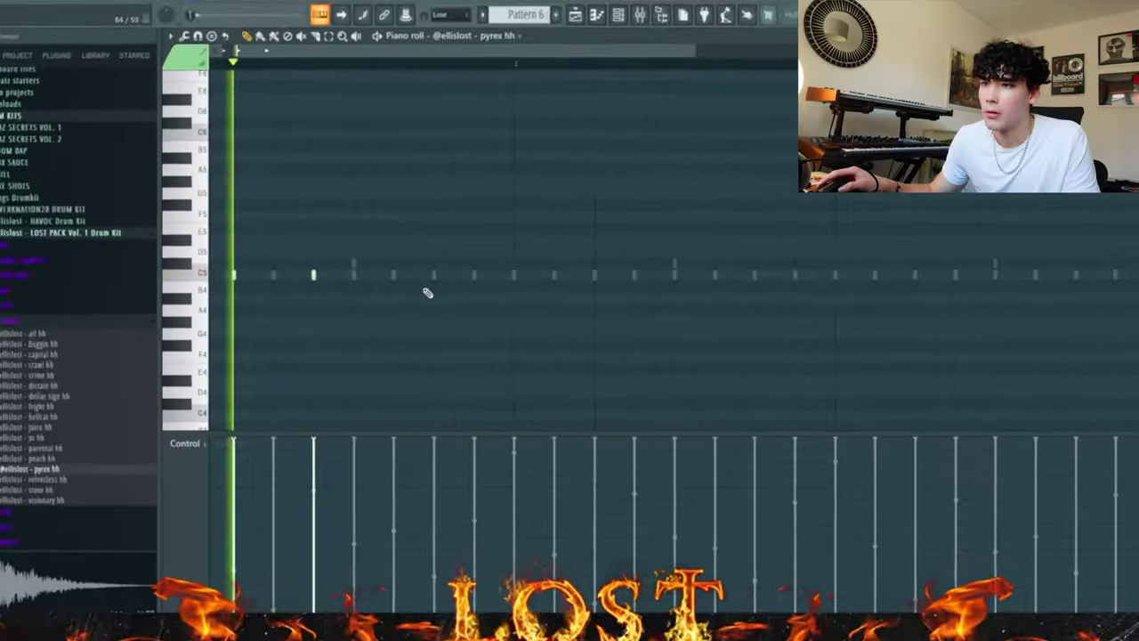
{"action": "left_click", "coordinate": [576, 283]}
{"action": "left_click", "coordinate": [808, 283]}
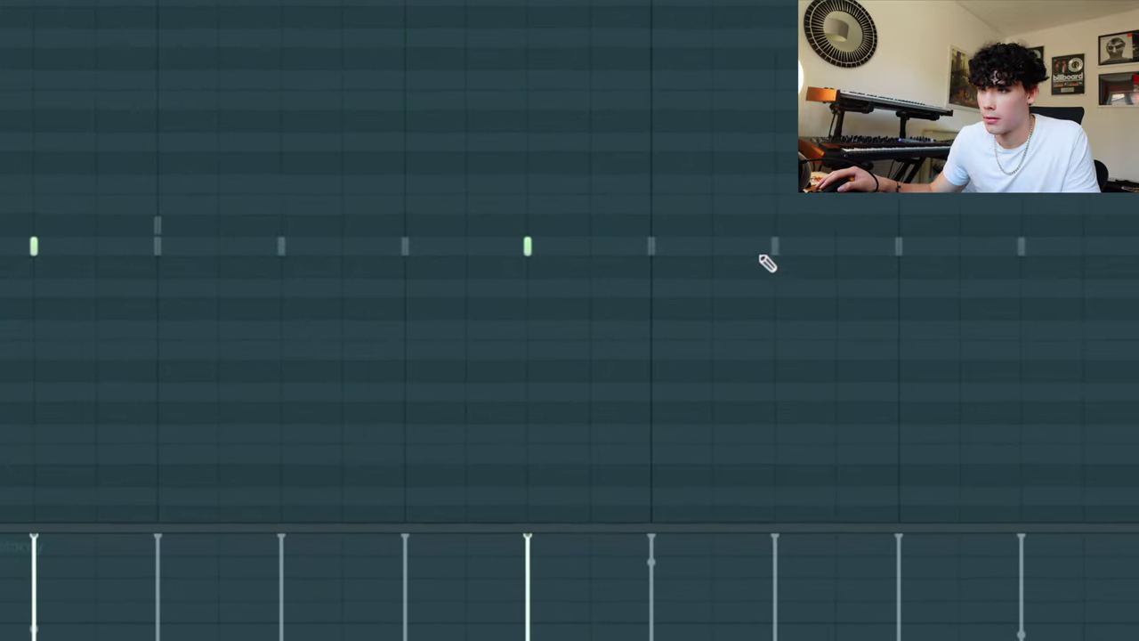
{"action": "left_click", "coordinate": [887, 232]}
{"action": "left_click", "coordinate": [760, 232], "text": "ctrl"}
{"action": "left_click_drag", "start_coordinate": [761, 534], "coordinate": [760, 637]}
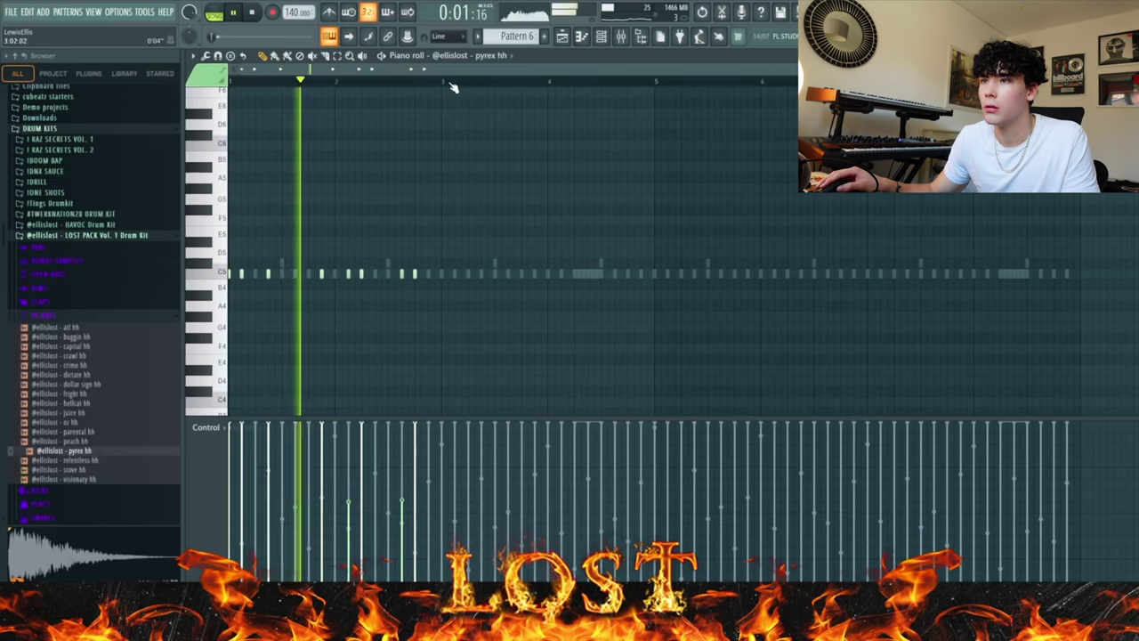
Select the first two bars of the pyrex hh pattern and duplicate them three times.
{"action": "left_click_drag", "start_coordinate": [447, 82], "coordinate": [11, 152]}
{"action": "key", "text": "ctrl+b"}
{"action": "key", "text": "ctrl+b"}
{"action": "key", "text": "ctrl+b"}
Duplicate the two-bar perfect kick pattern three times across Pattern 6.
{"action": "key", "text": "F6"}
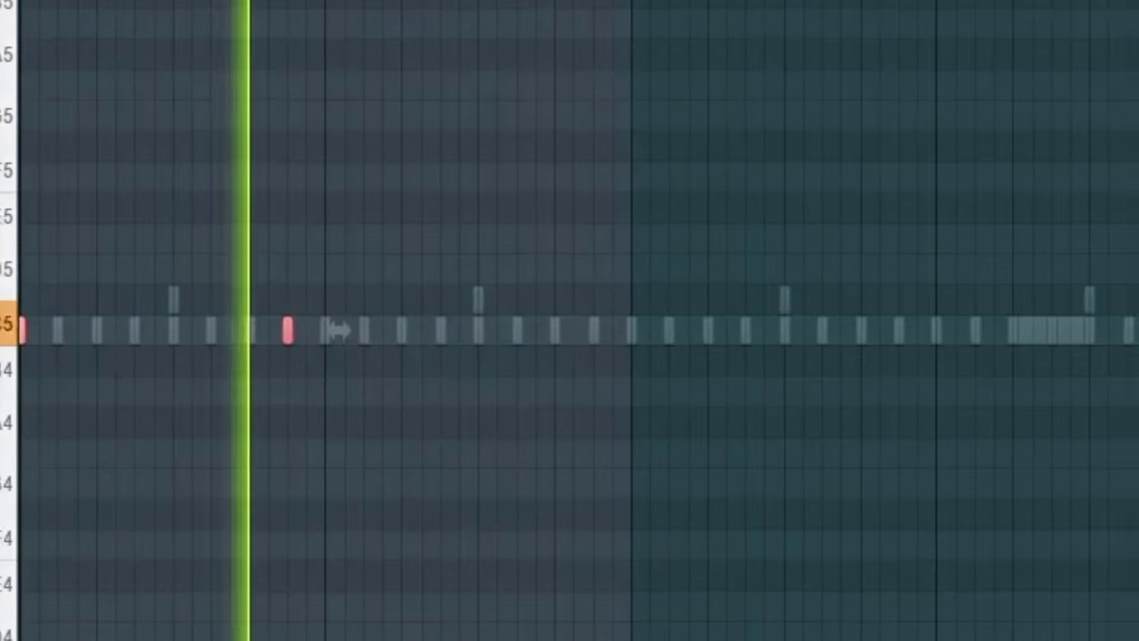
{"action": "key", "text": "ctrl+b"}
{"action": "key", "text": "ctrl+b"}
{"action": "key", "text": "ctrl+b"}
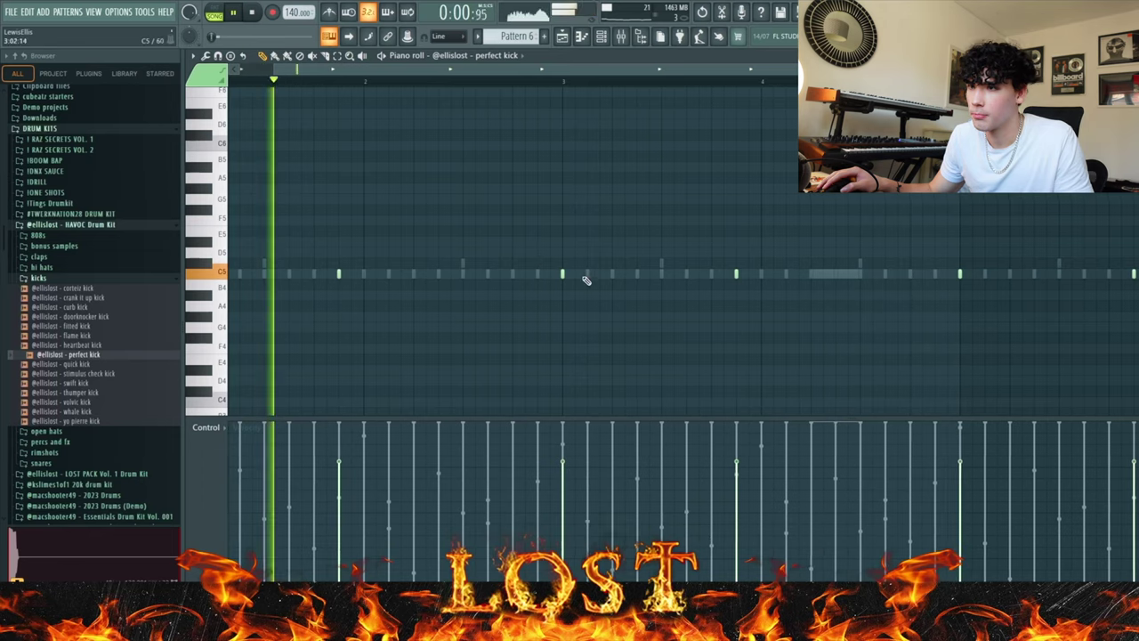
Program the venexxi flexxme 808 pattern with a C5 rhythm and higher accent notes on C6 and G5.
{"action": "scroll", "coordinate": [587, 280], "scroll_direction": "down", "scroll_amount": 3}
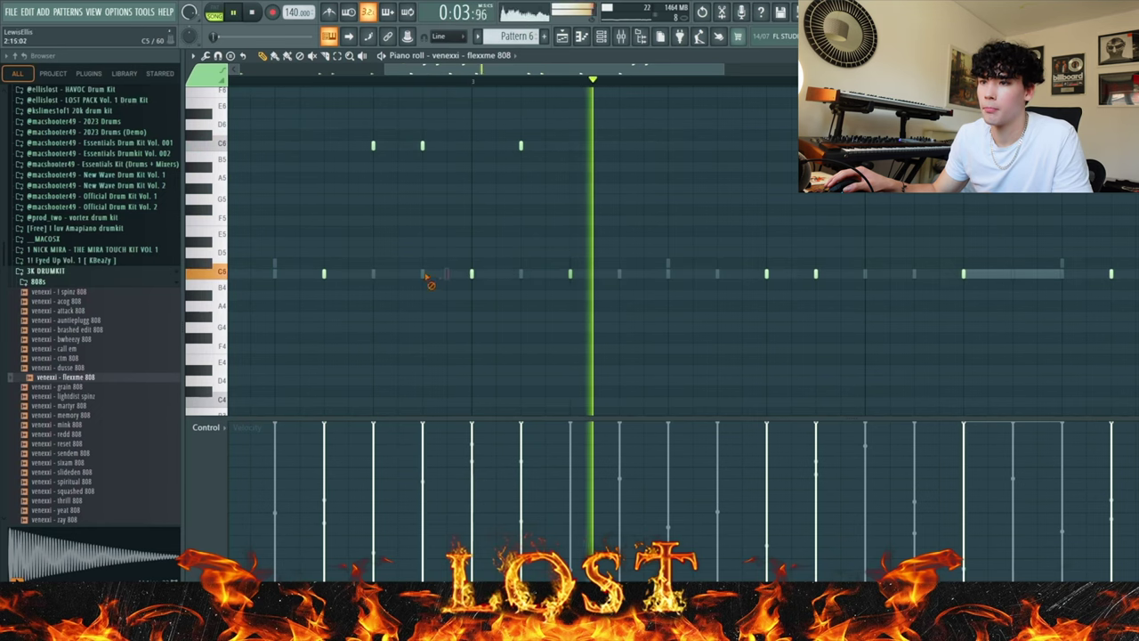
{"action": "scroll", "coordinate": [471, 270], "scroll_direction": "down", "scroll_amount": 4}
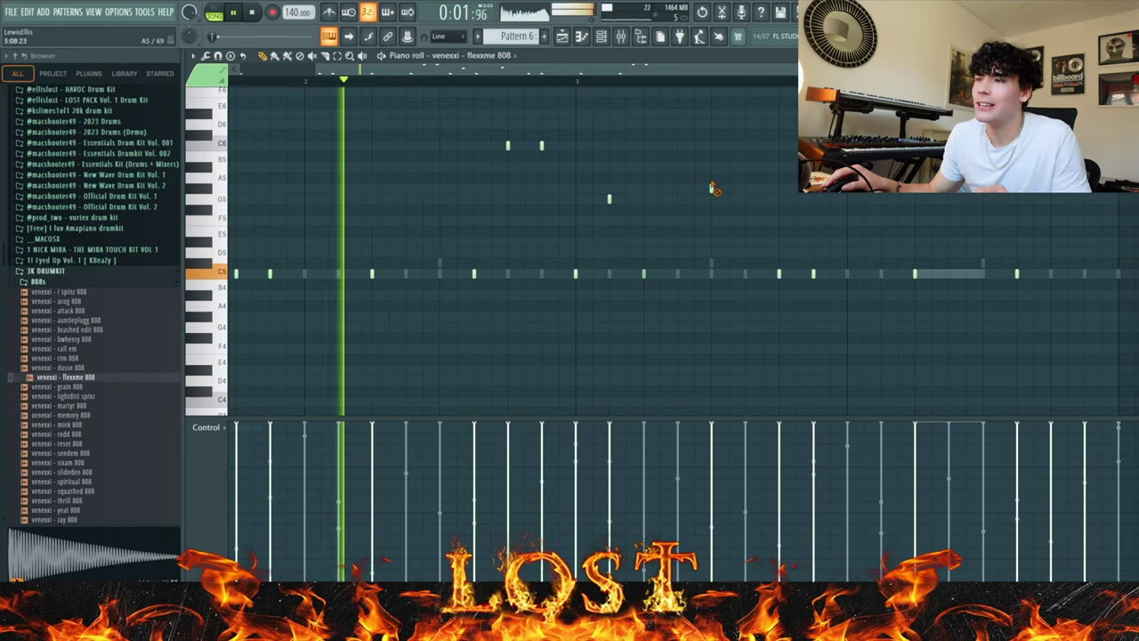
{"action": "scroll", "coordinate": [712, 201], "scroll_direction": "down", "scroll_amount": 2}
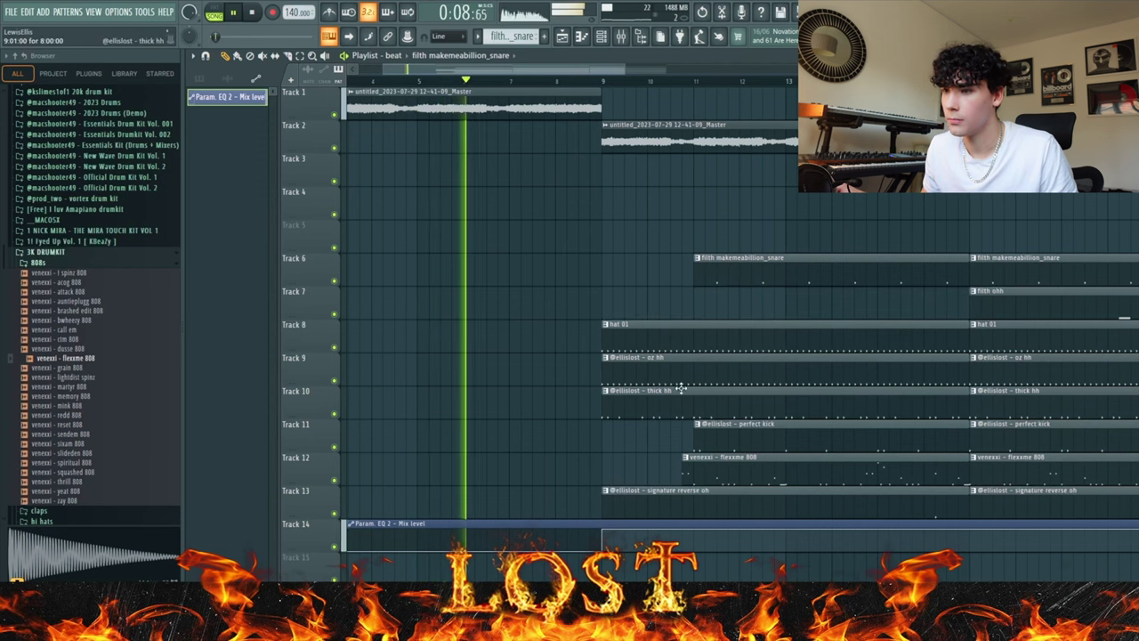
Remove the signature reverse oh clip from the first drum section on Track 13, keeping it from bar 17 onward.
{"action": "scroll", "coordinate": [602, 404], "scroll_direction": "up", "scroll_amount": 5}
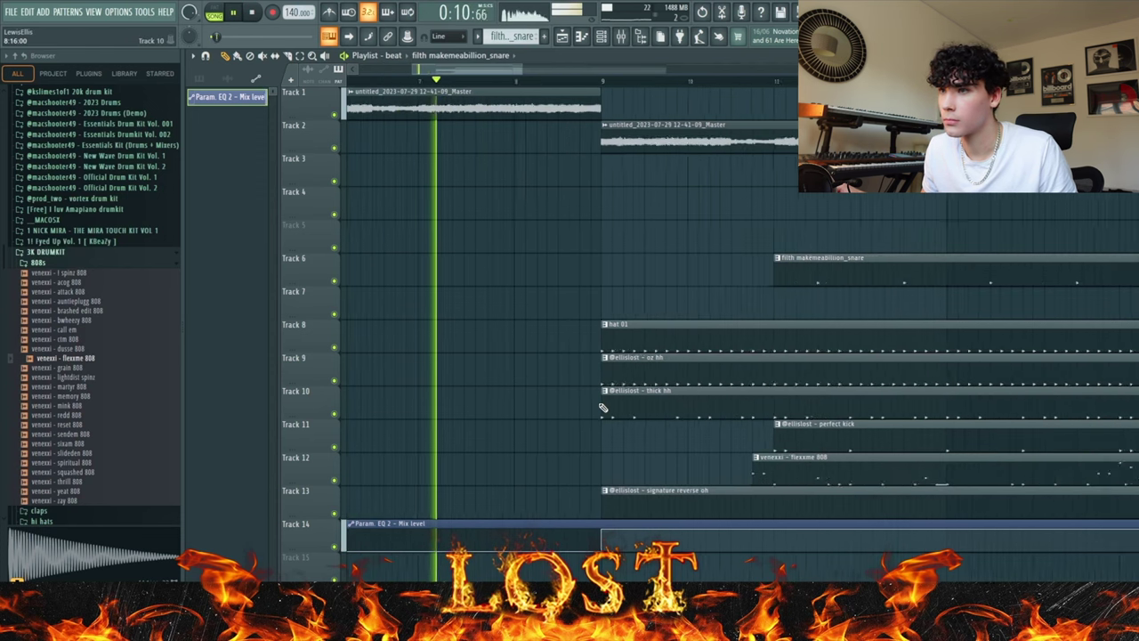
{"action": "scroll", "coordinate": [603, 407], "scroll_direction": "down", "scroll_amount": 4}
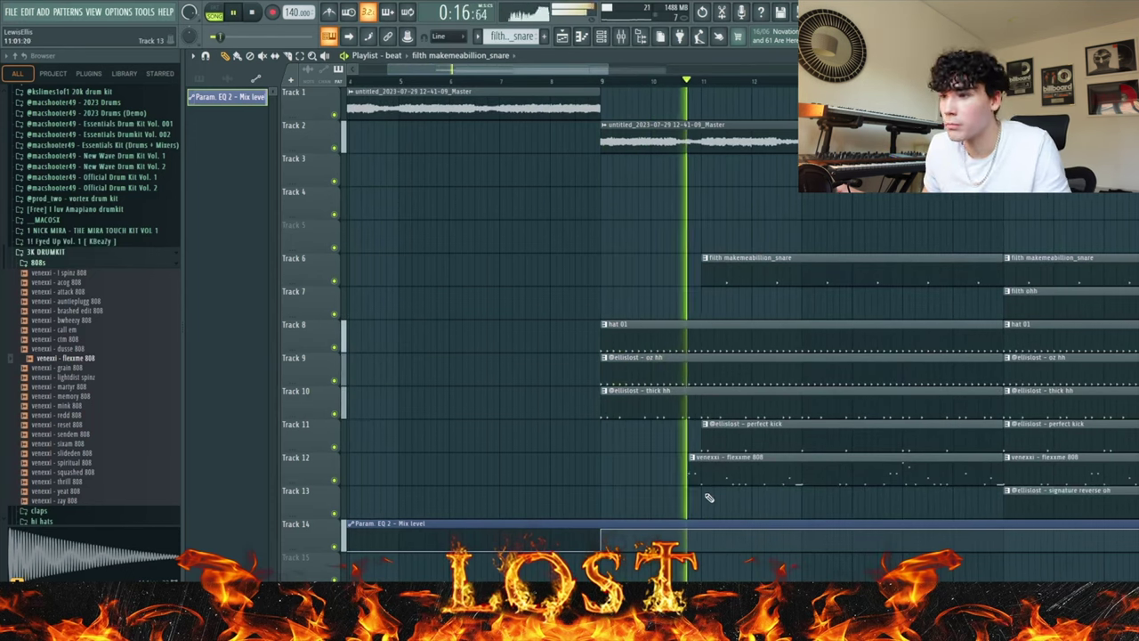
{"action": "scroll", "coordinate": [721, 504], "scroll_direction": "down", "scroll_amount": 4}
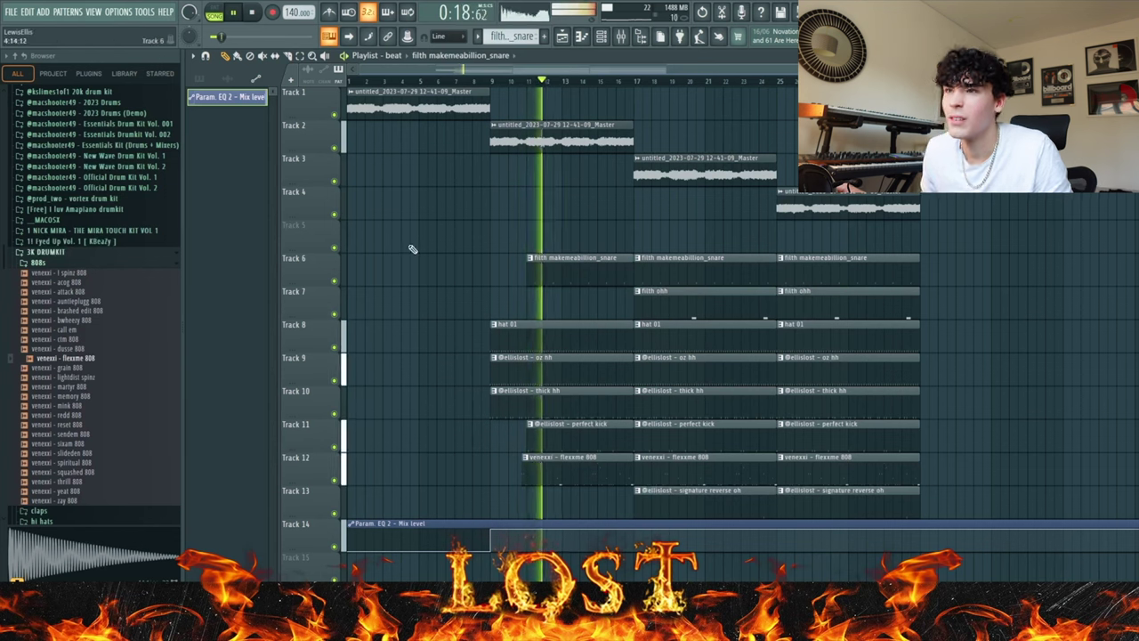
Place the producer tag sample on Track 13 before the drop and extend the first flexxme 808 clip's start back to 10:09:00.
{"action": "key", "text": "space"}
{"action": "left_click", "coordinate": [132, 336]}
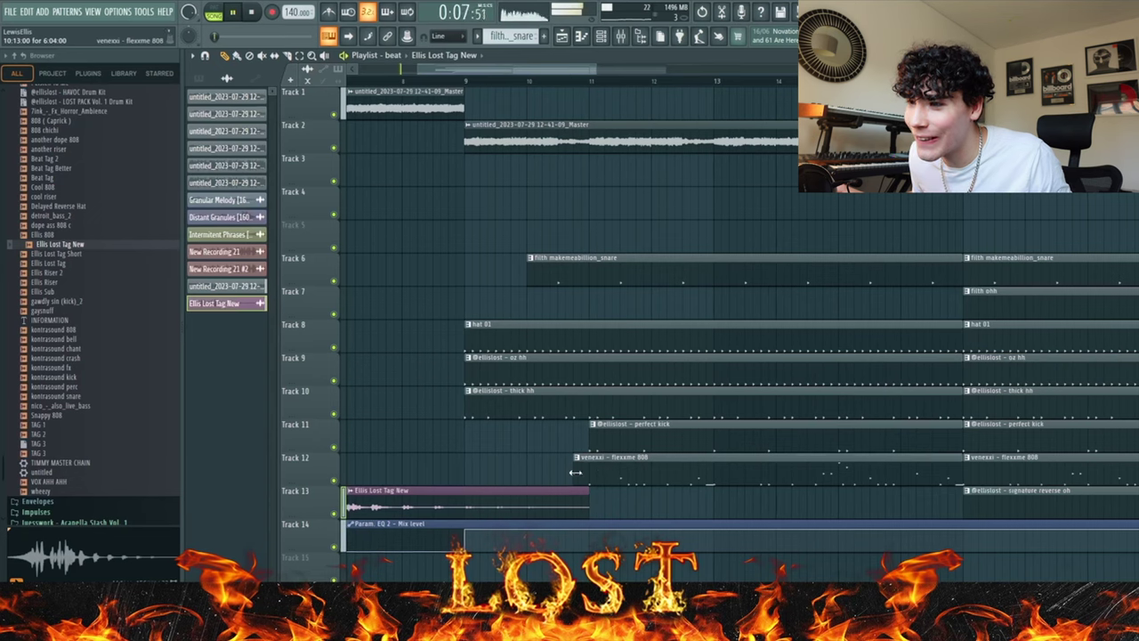
{"action": "mouse_move", "coordinate": [576, 473]}
{"action": "left_mouse_down"}
{"action": "mouse_move", "coordinate": [552, 473]}
{"action": "mouse_move", "coordinate": [559, 466]}
{"action": "left_mouse_up"}
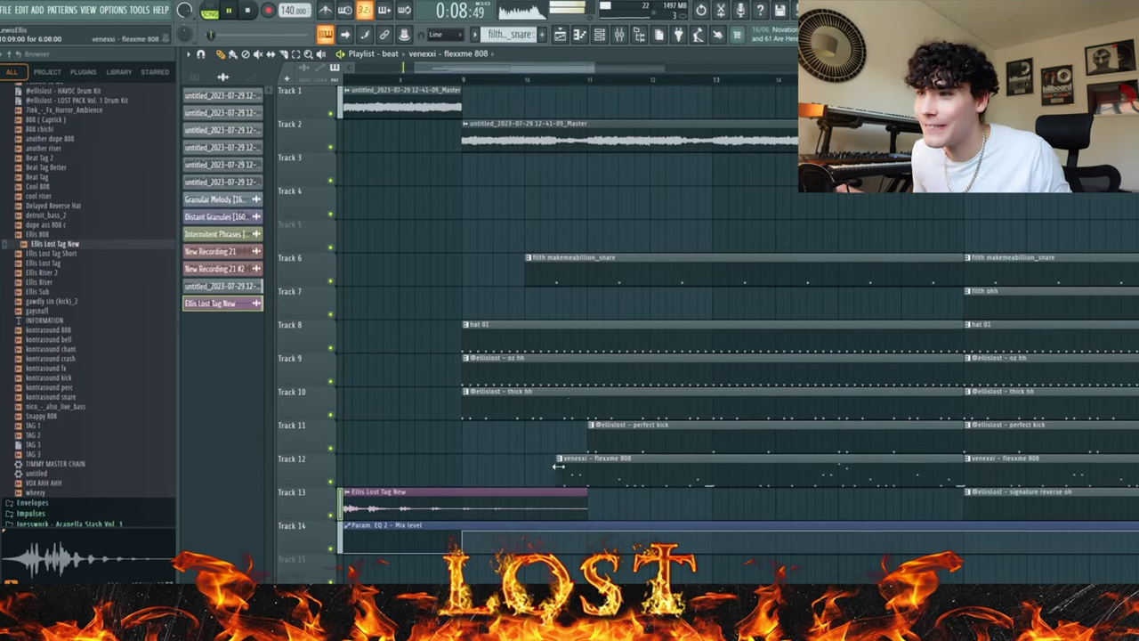
{"action": "scroll", "coordinate": [677, 429], "scroll_direction": "down", "scroll_amount": 2}
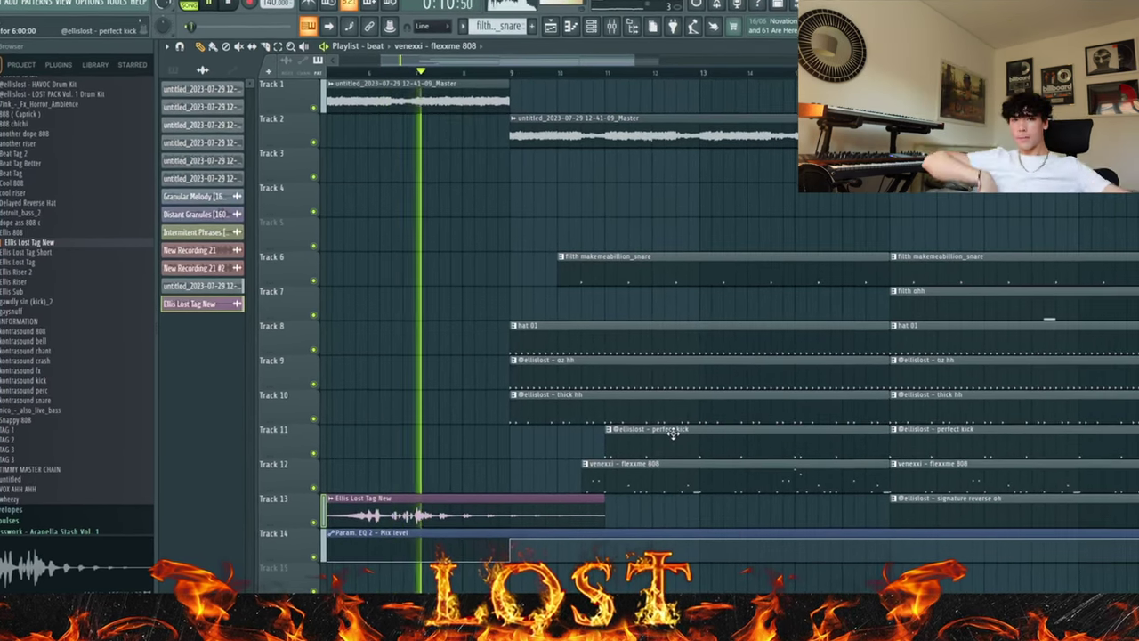